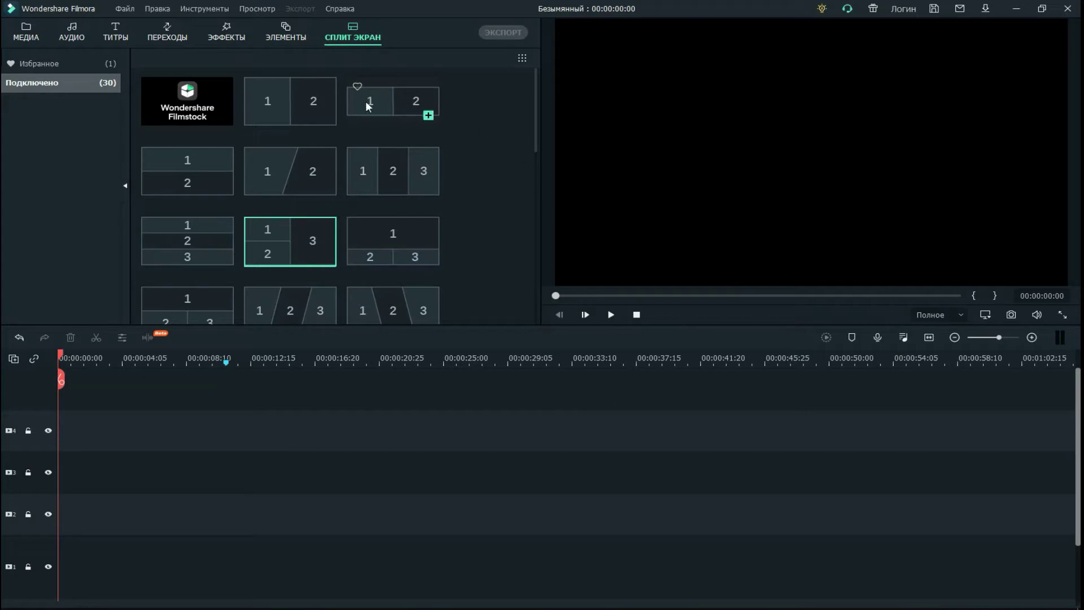
Browse through the available split-screen layout presets
scroll(489, 205, down, 3)
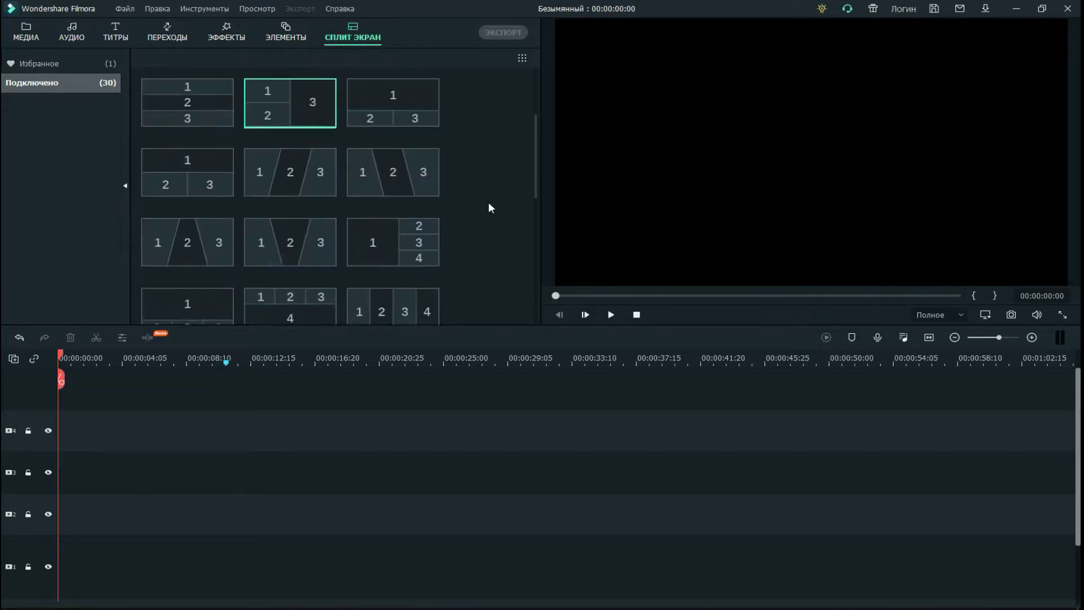
scroll(484, 206, down, 5)
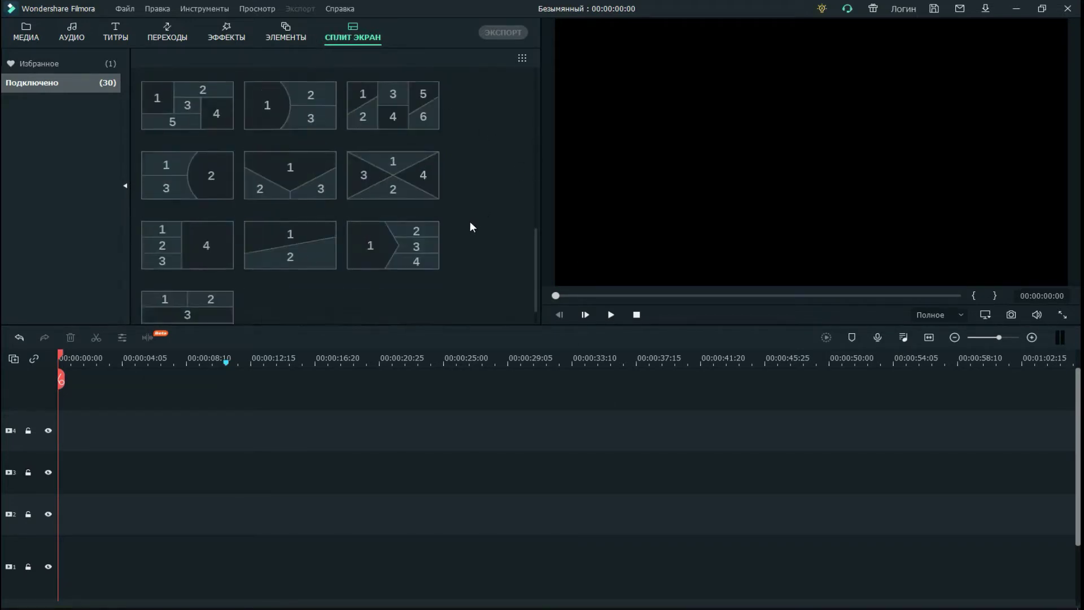
scroll(473, 227, up, 4)
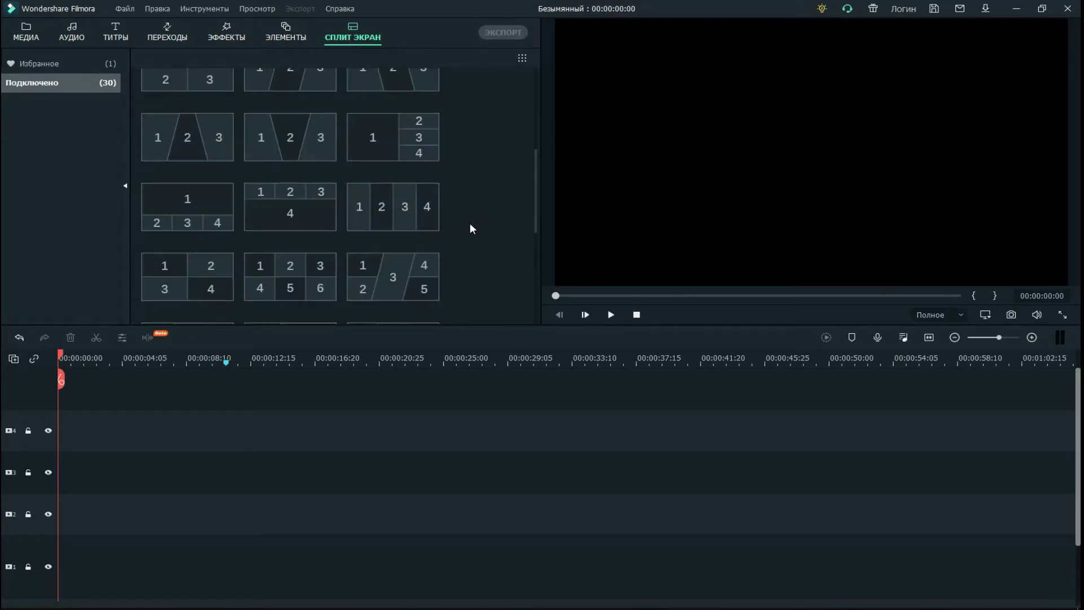
scroll(471, 224, up, 5)
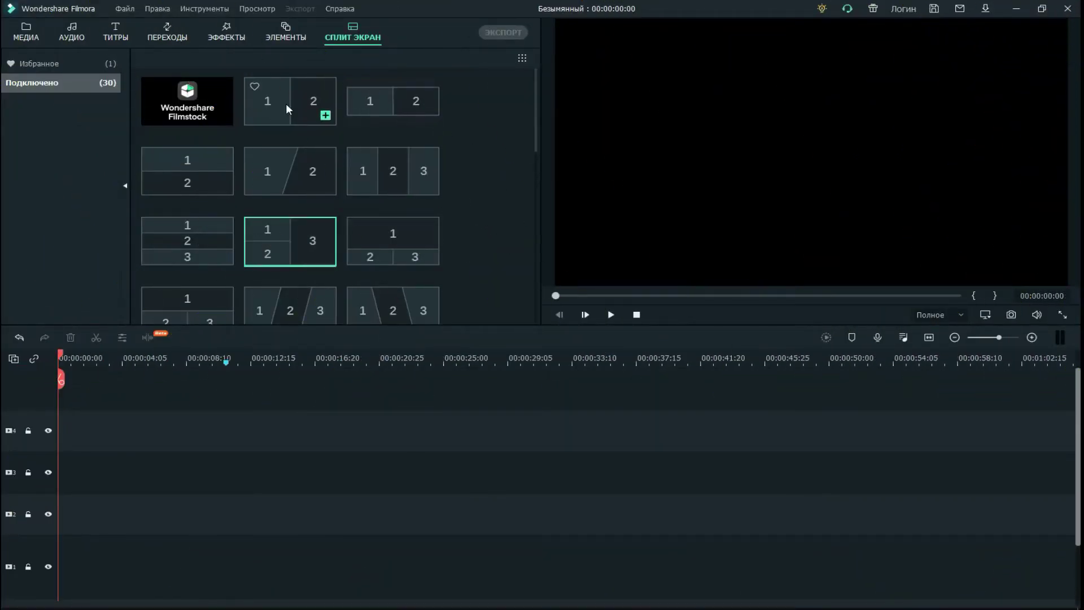
Import the video files !.mp4, #2.mp4 and #3.mp4 from the "Разделение Экраана" folder into the project media
click(23, 38)
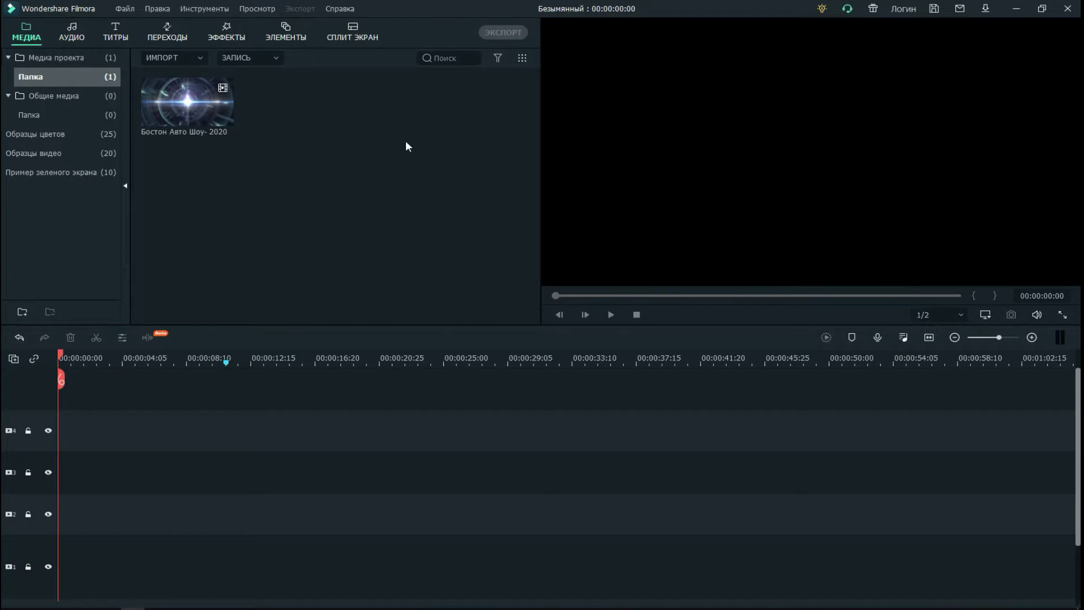
click(169, 56)
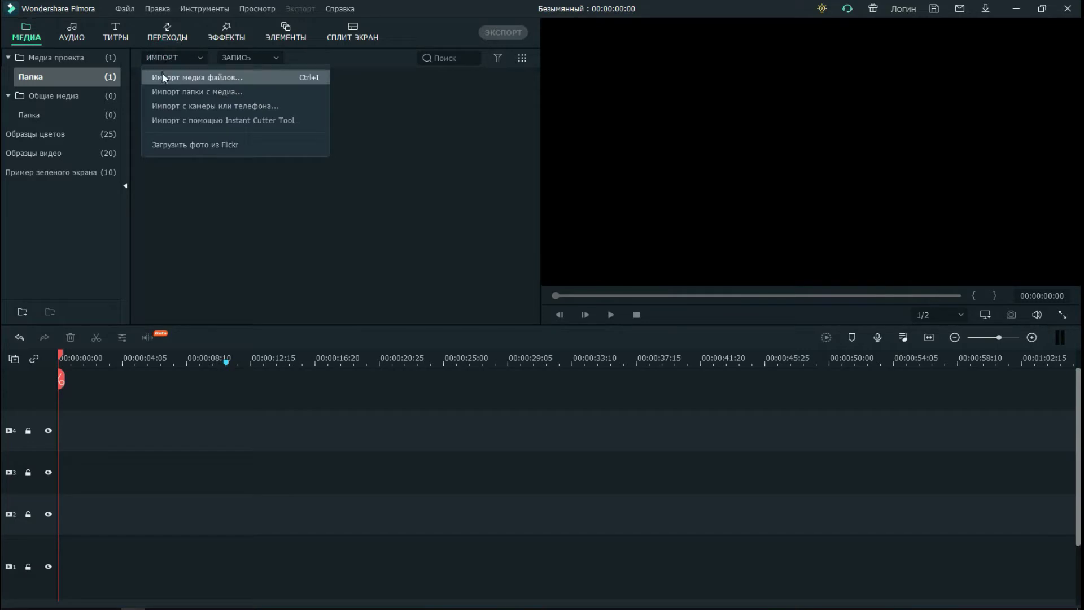
click(162, 75)
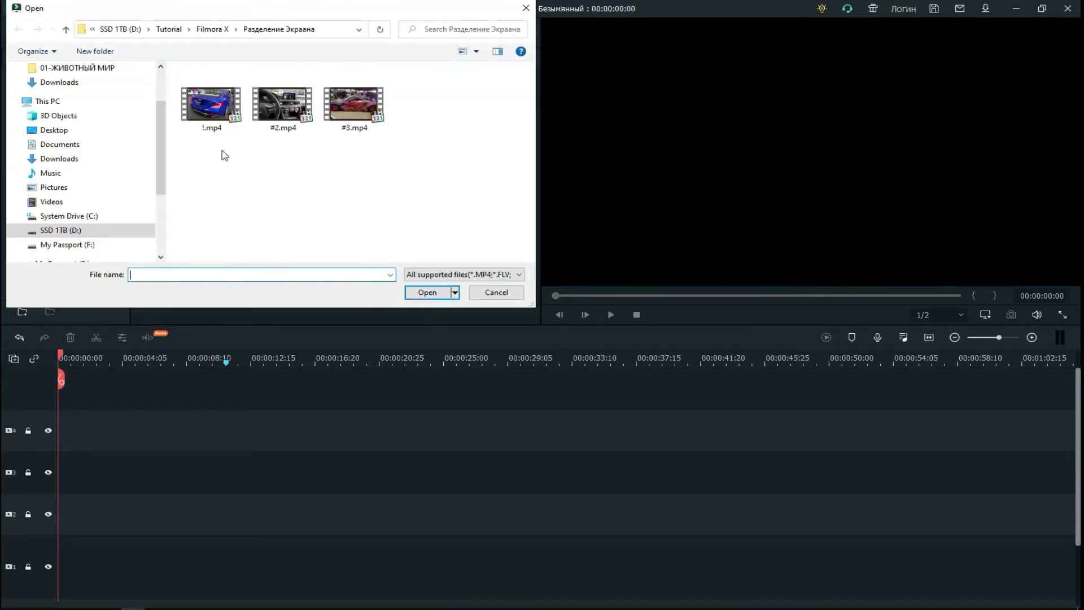
click(205, 113)
ctrl+click(283, 104)
ctrl+click(354, 104)
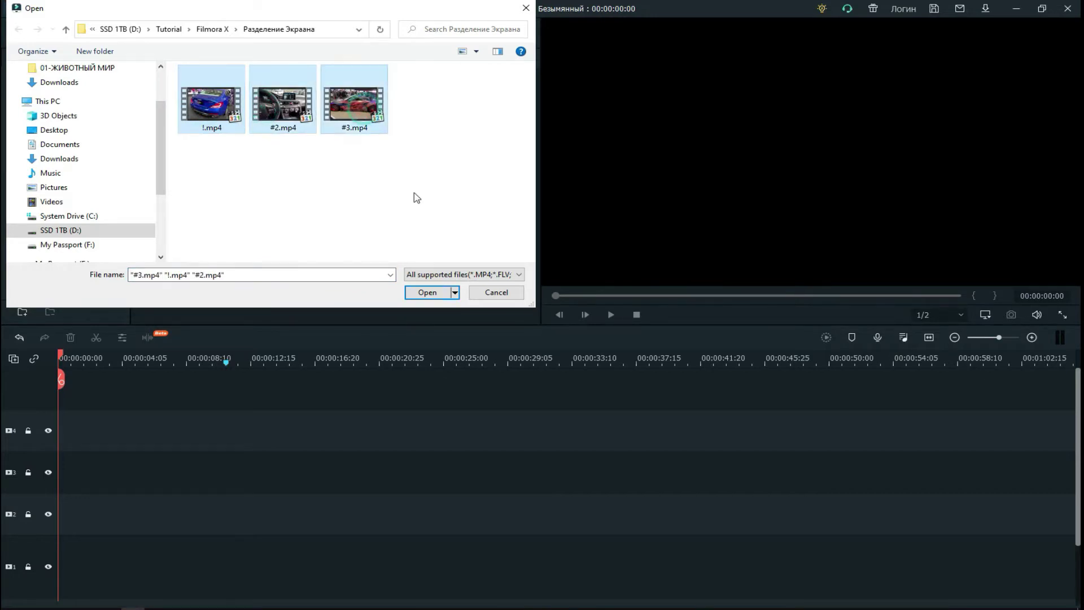
click(443, 293)
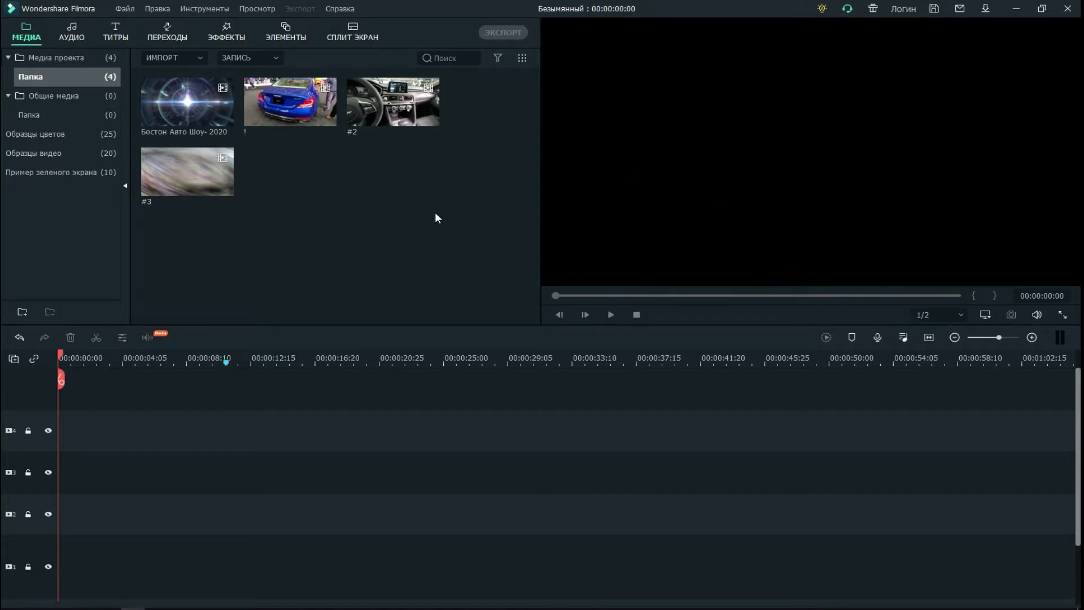
Place the clip "!" at the start of video track 4 and change the project settings to 1920 x 1080 30fps
mouse_move(277, 125)
click(273, 113)
drag(273, 113, 64, 444)
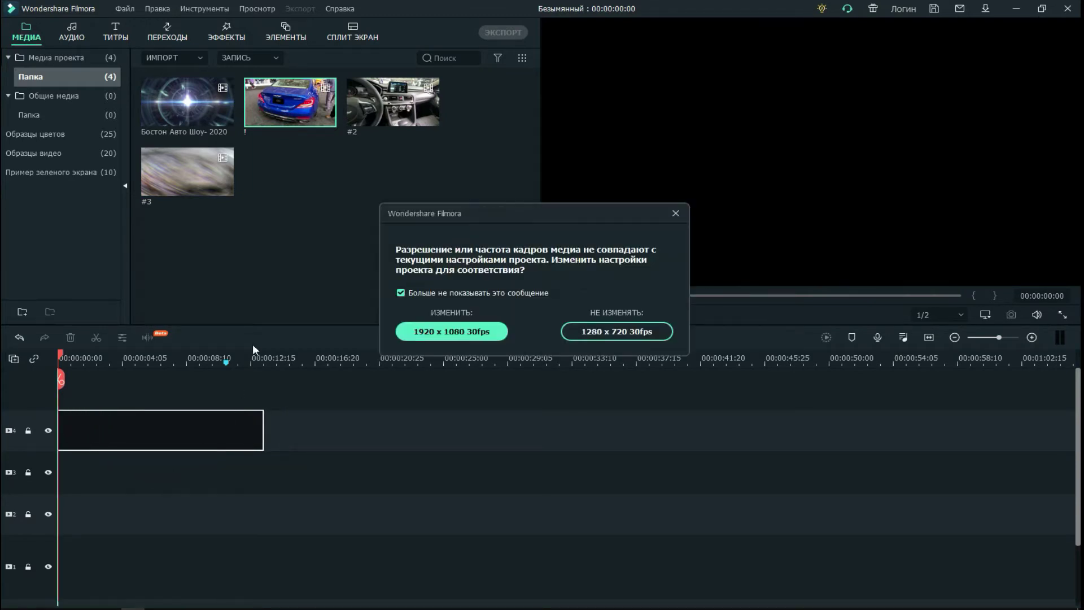
click(462, 334)
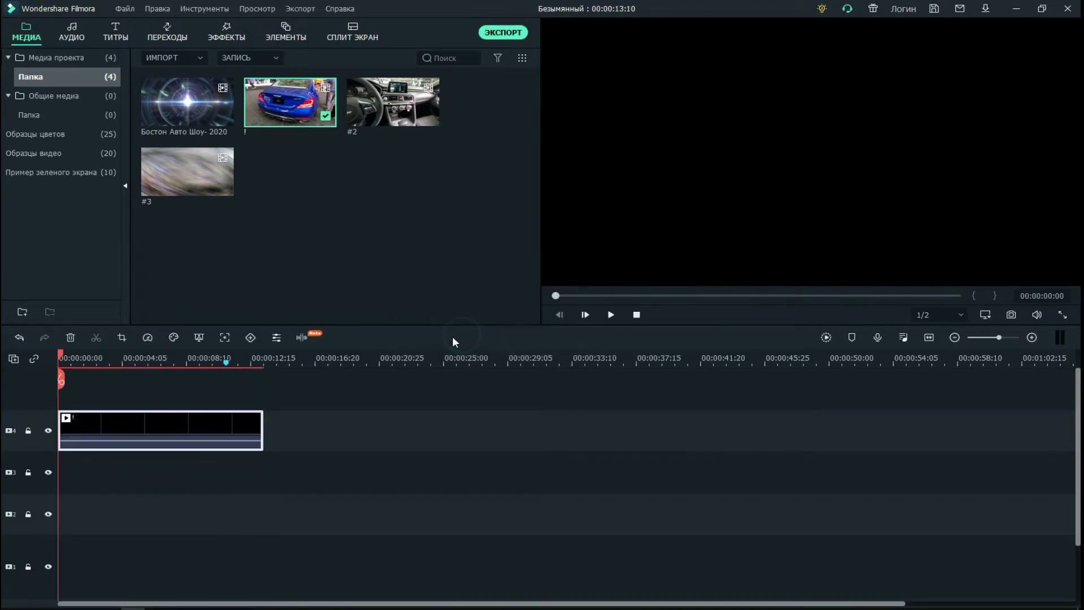
Stack clips #2 and #3 under the first clip from the timeline's start, with the three clips on video tracks 3, 2 and 1
click(375, 108)
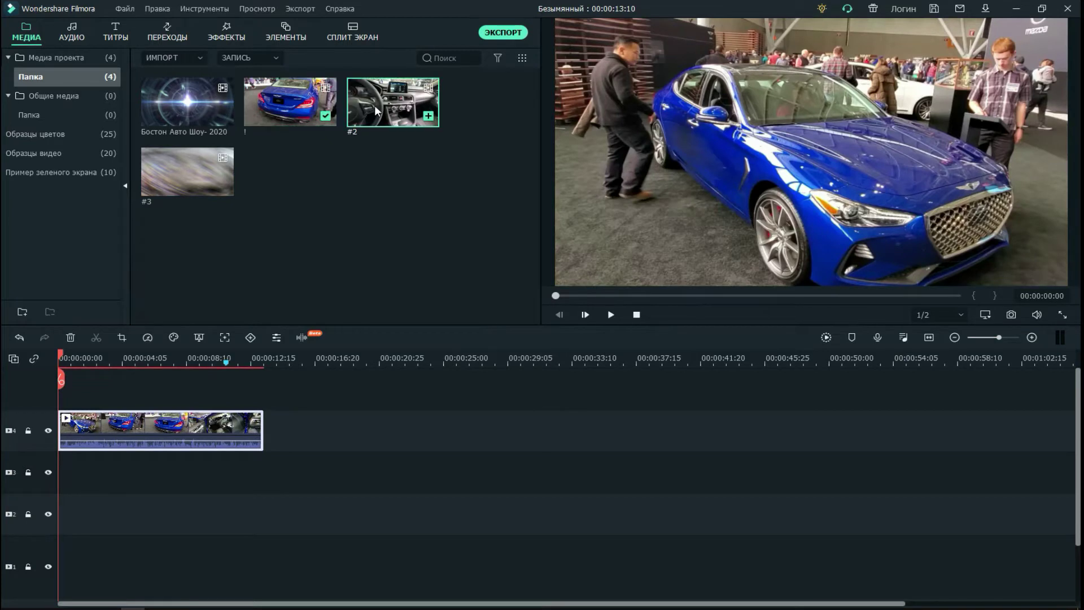
drag(383, 123, 68, 476)
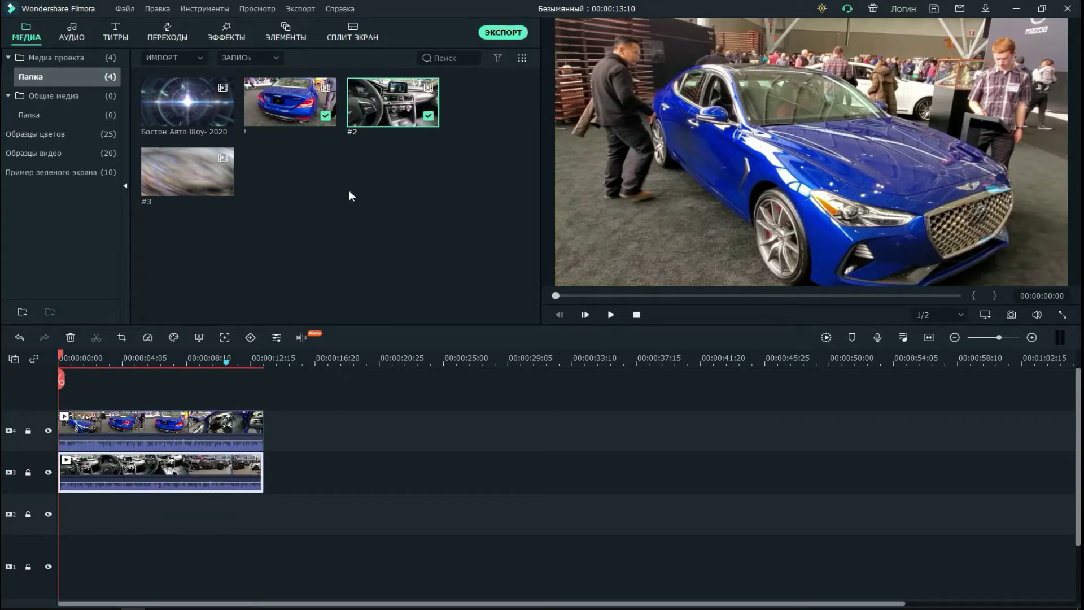
drag(206, 167, 61, 516)
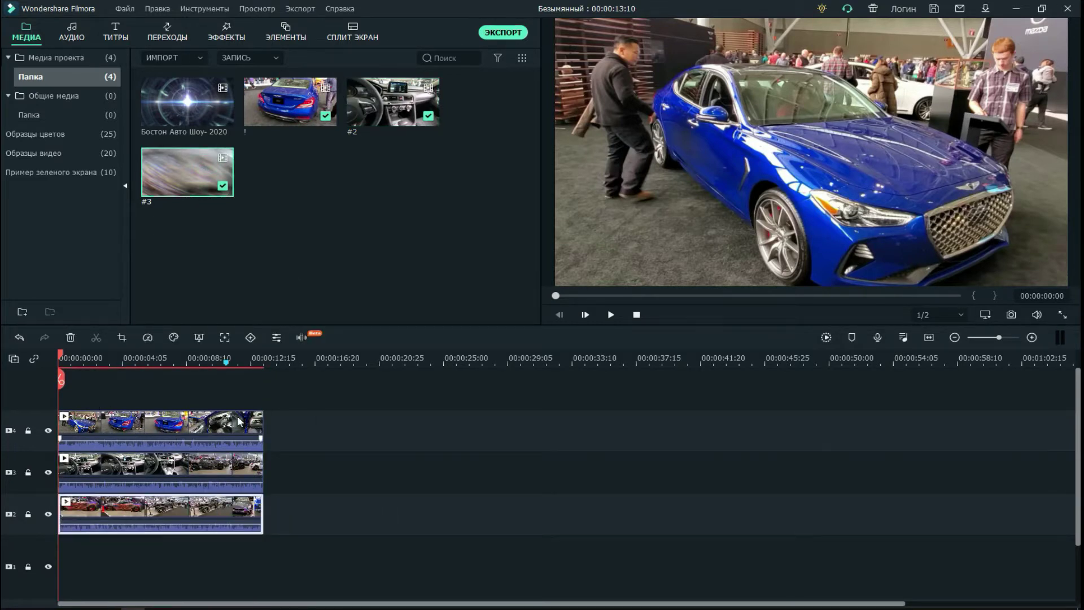
click(106, 517)
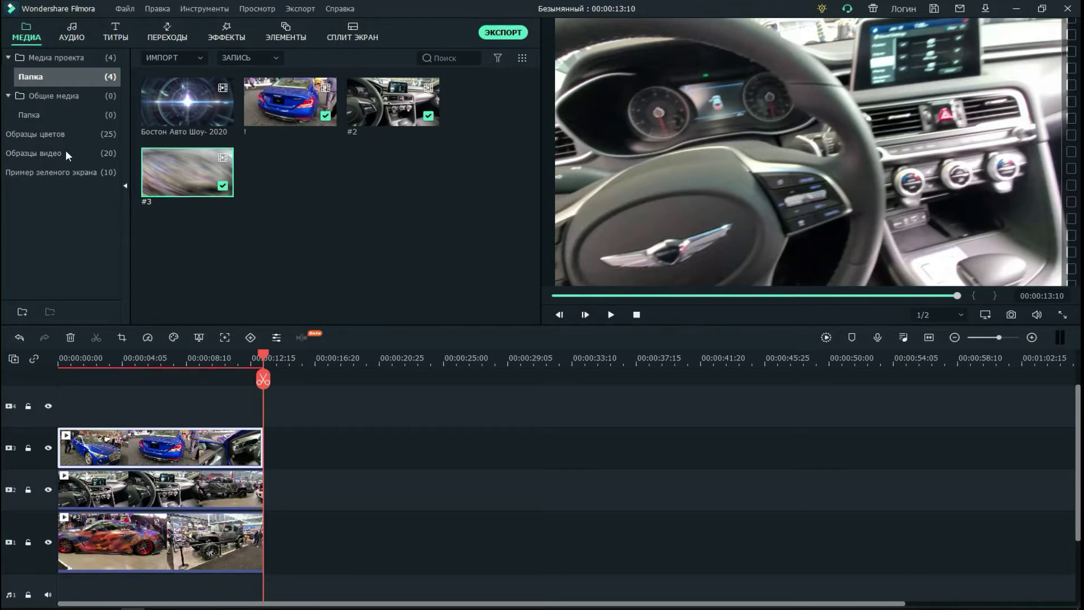
Add the three-pane Split Screen 7 layout to video track 4 at 00:00:20:00 and open its advanced editing
click(342, 36)
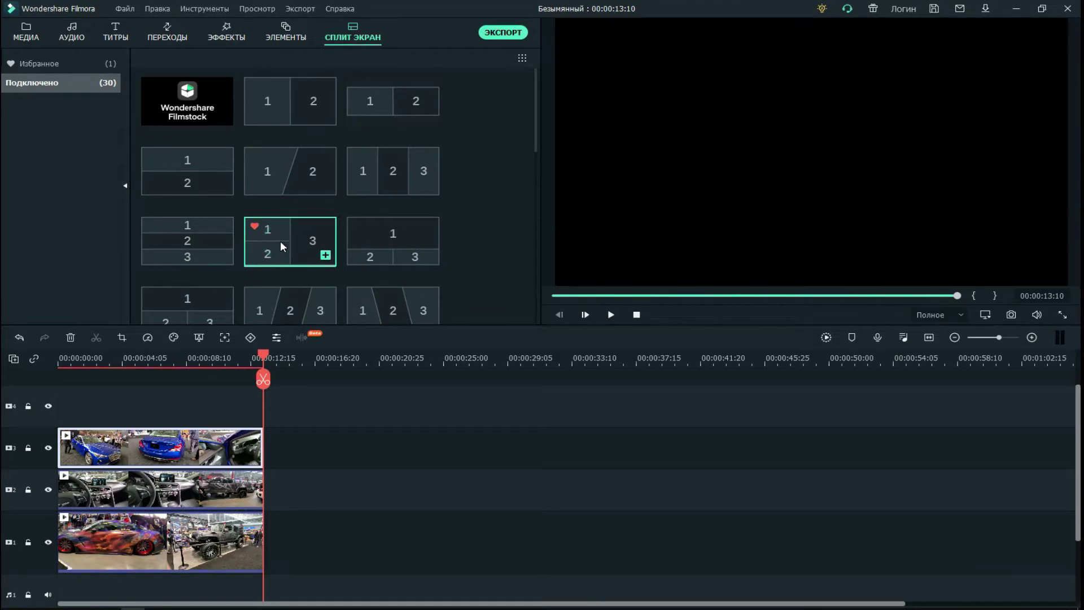
click(280, 240)
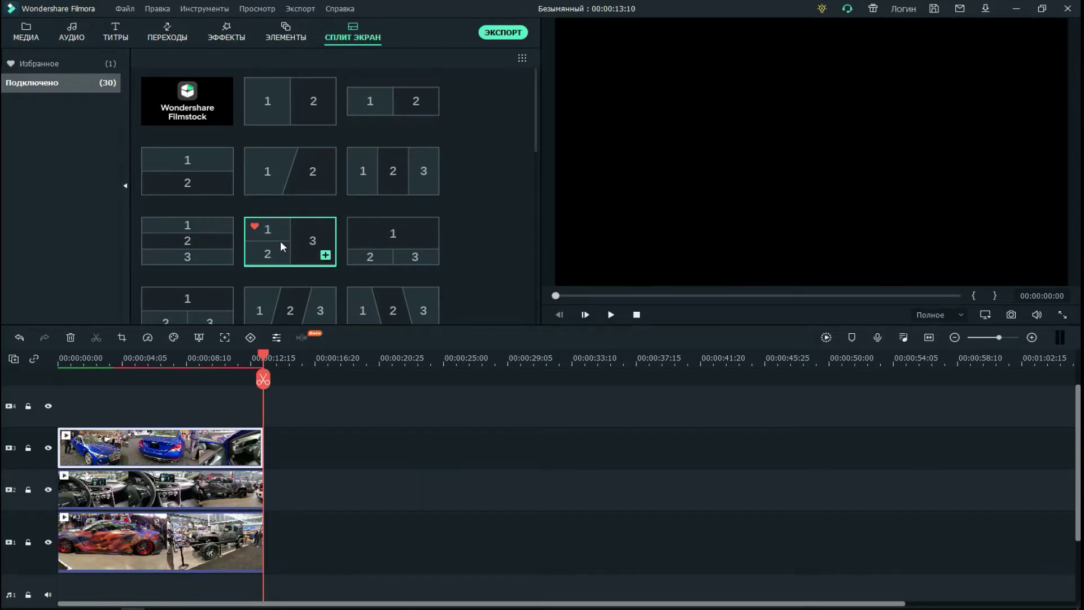
drag(283, 236, 367, 416)
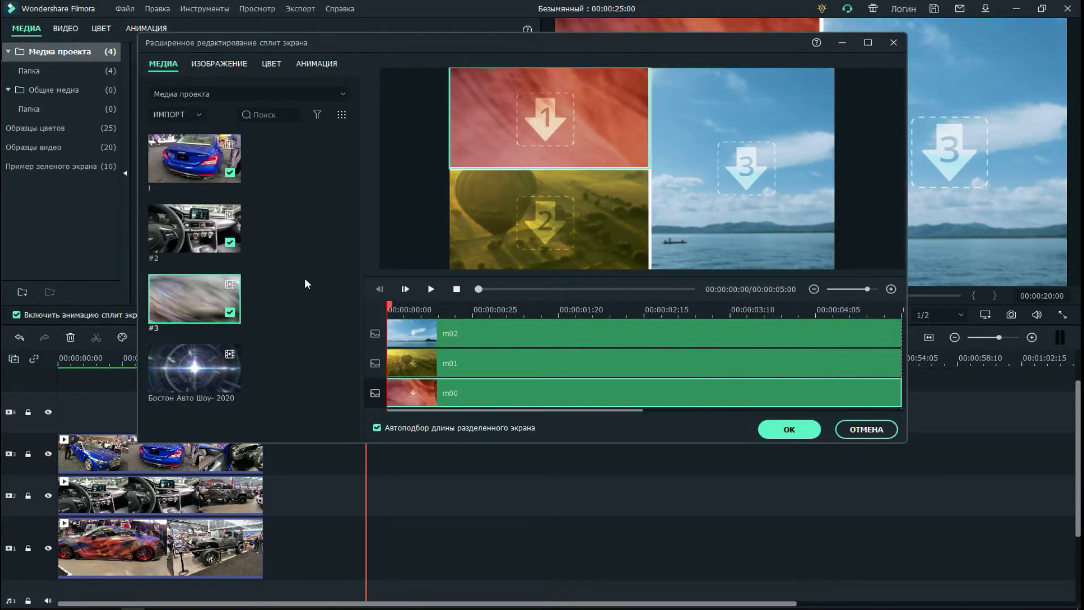
Fill split-screen pane 1 with clip "!", pane 2 with clip #2 and pane 3 with clip #3, and accept the edit
click(169, 158)
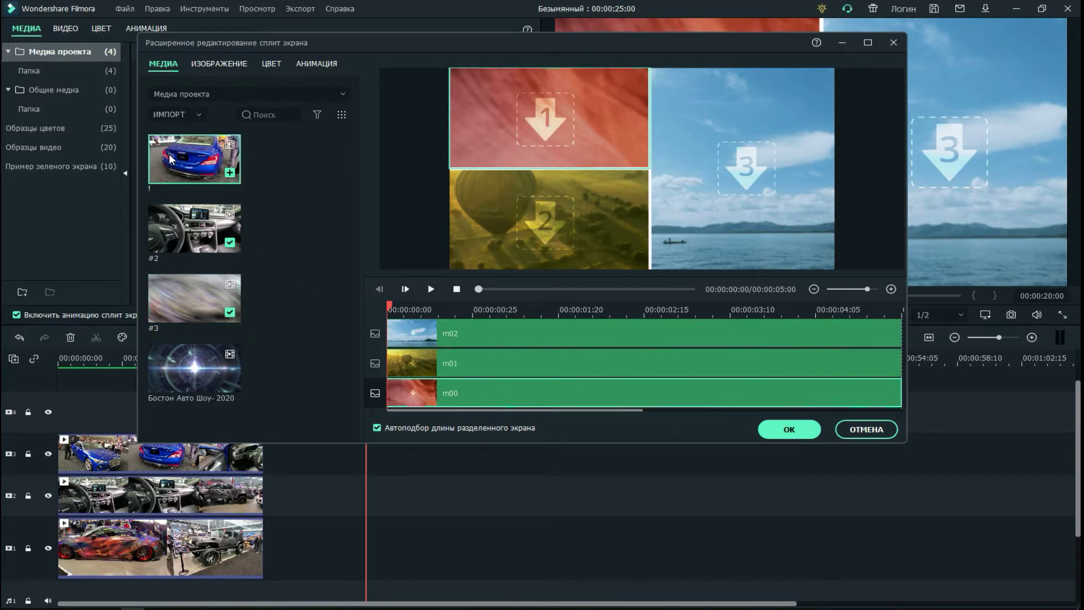
drag(170, 159, 521, 104)
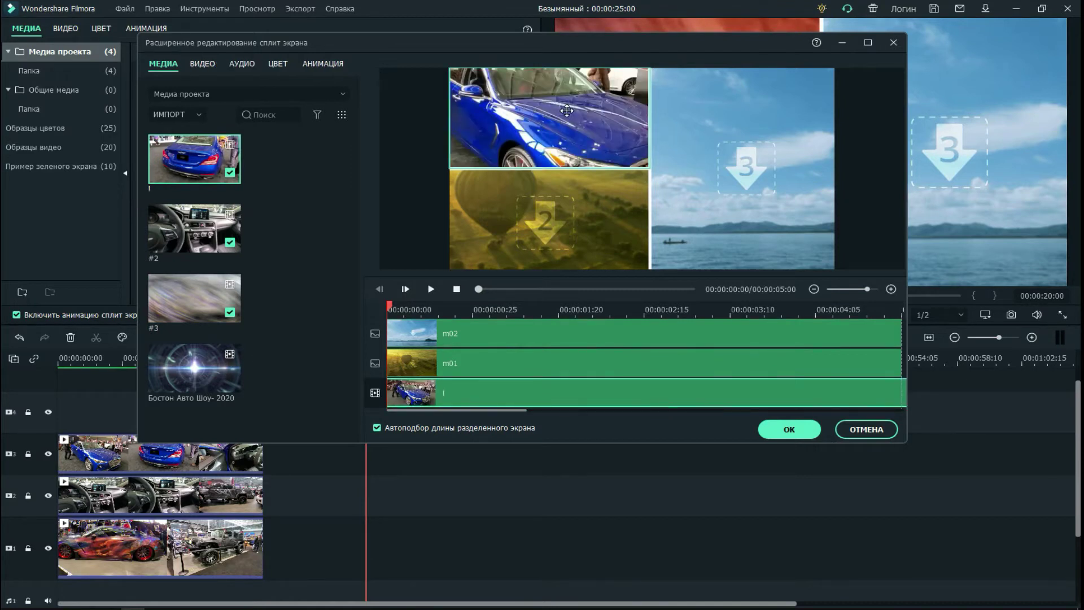
drag(174, 229, 519, 210)
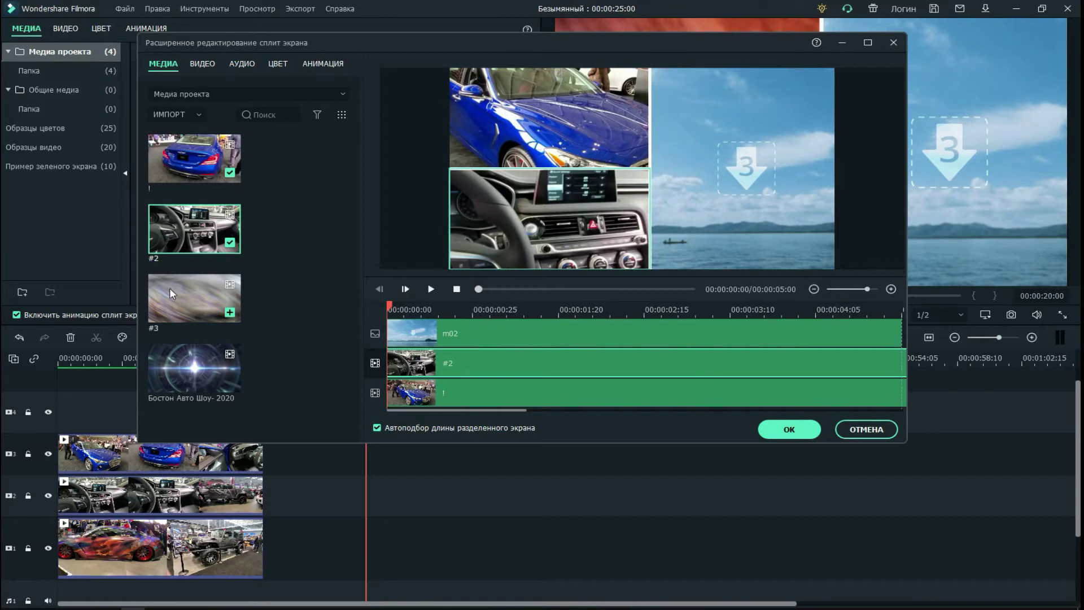
drag(169, 288, 713, 138)
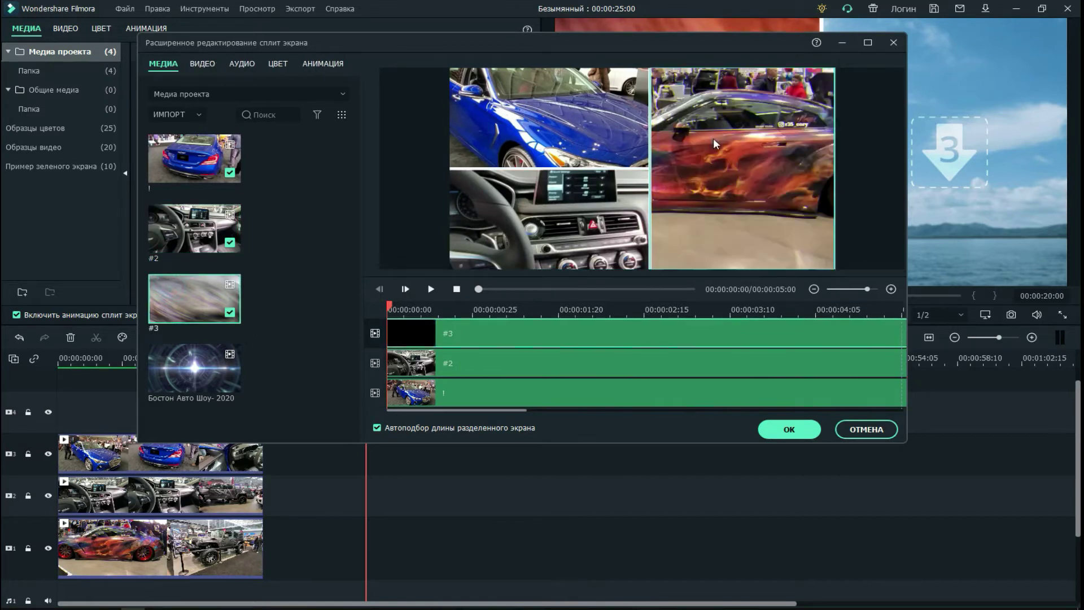
click(788, 430)
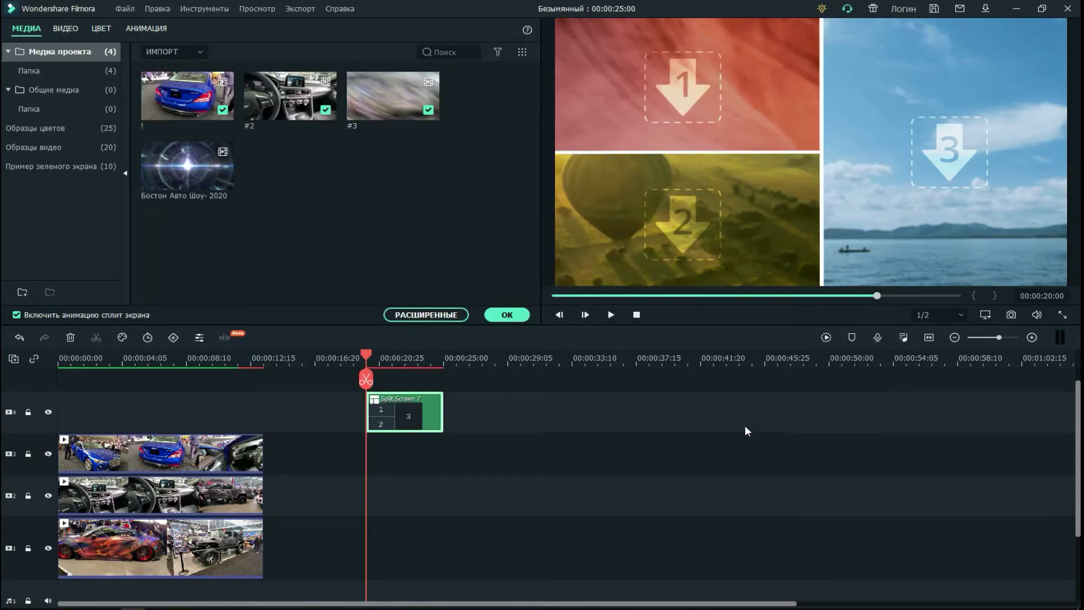
click(504, 317)
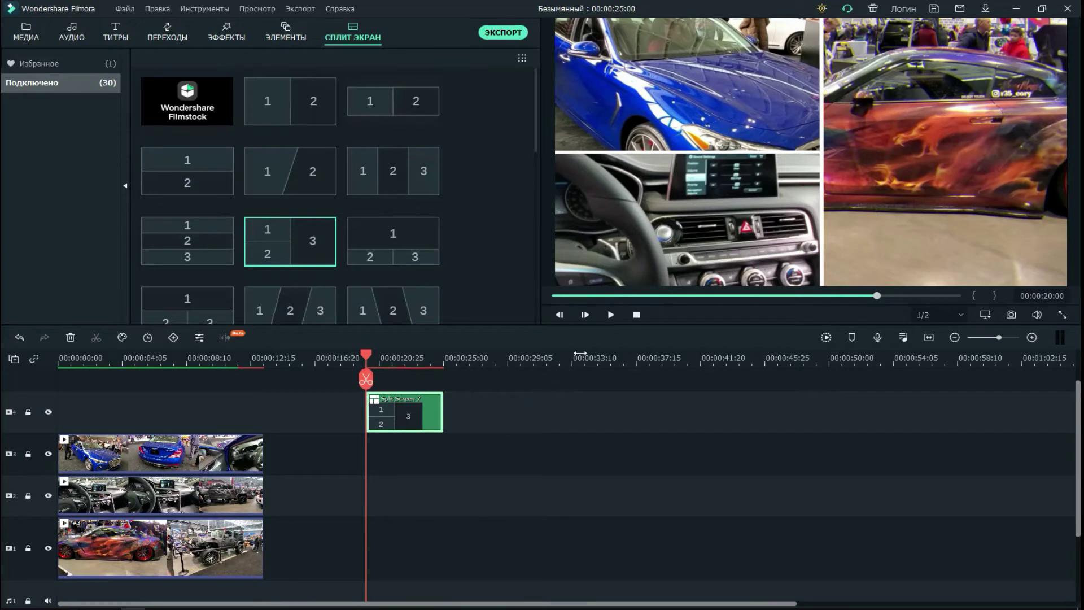
Play the split-screen segment to preview the three clips together
click(610, 314)
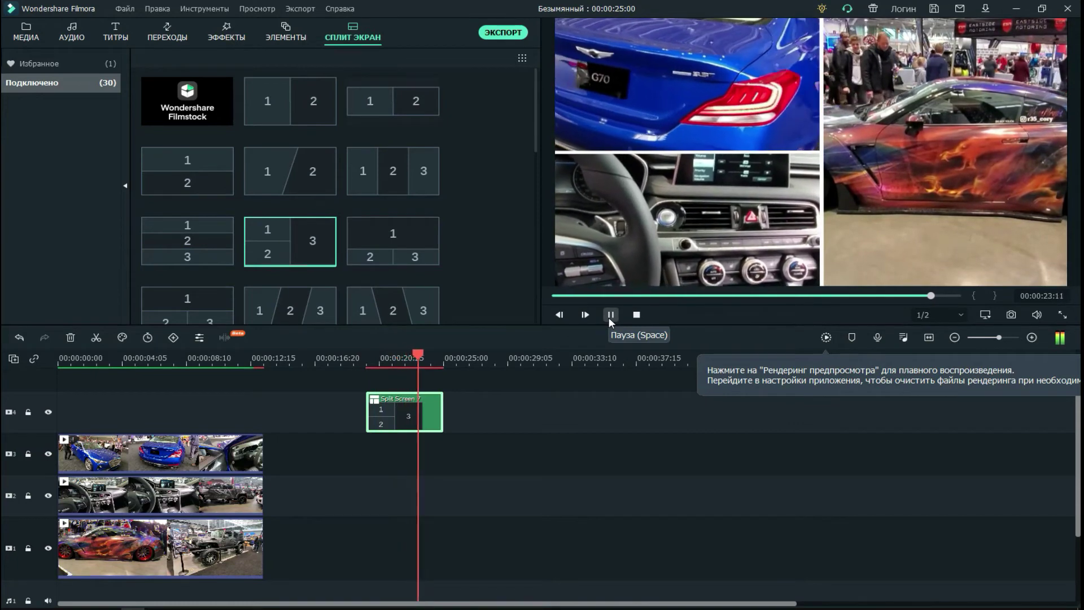
click(609, 316)
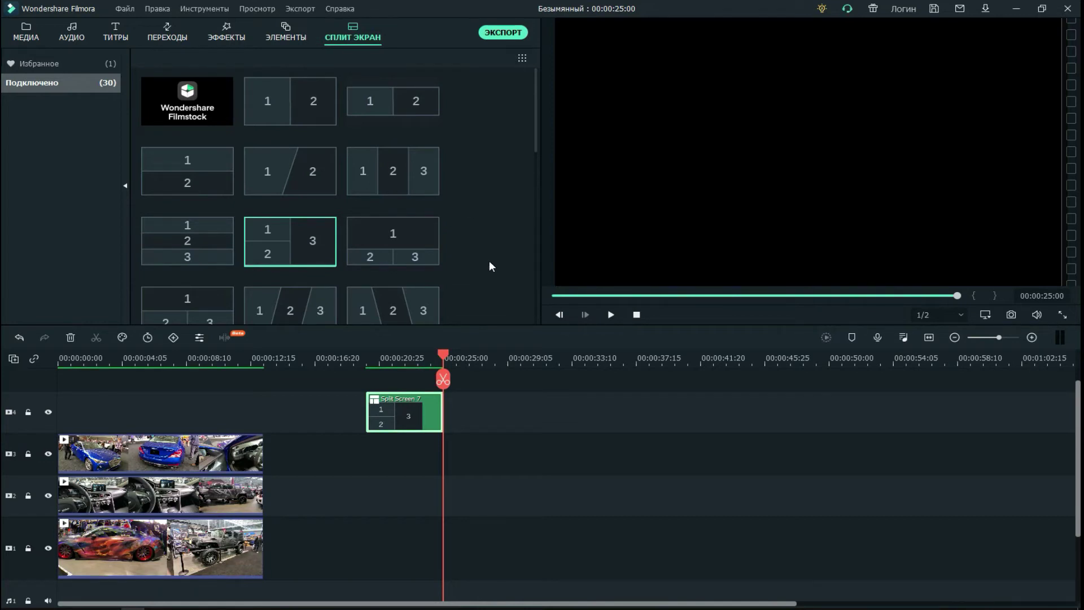
click(243, 551)
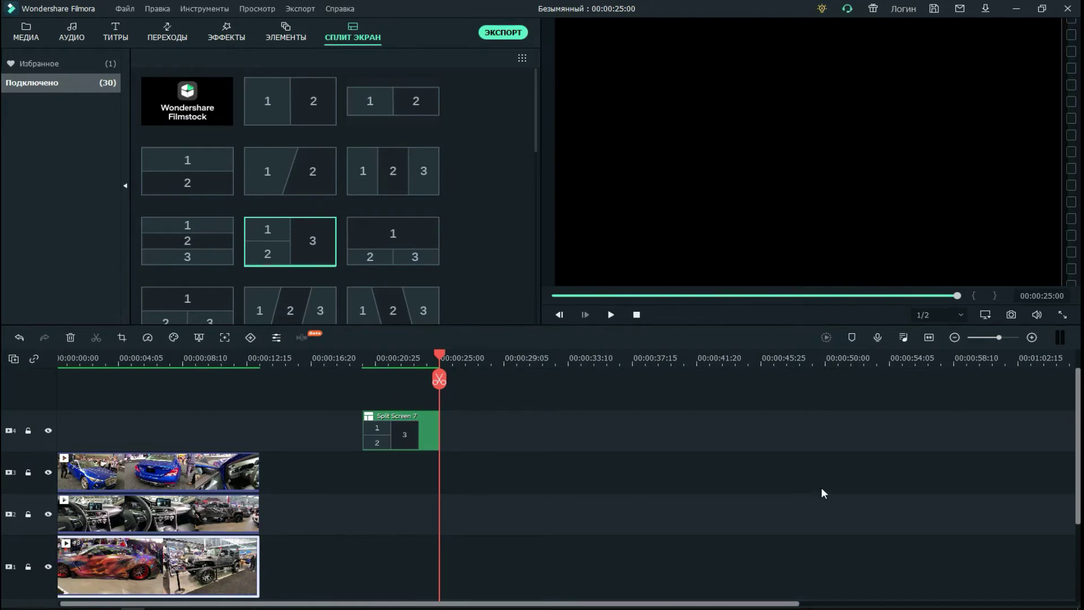
Take a snapshot of the frame at 00:00:19:28, just before the split screen, and turn down the preview volume
click(39, 36)
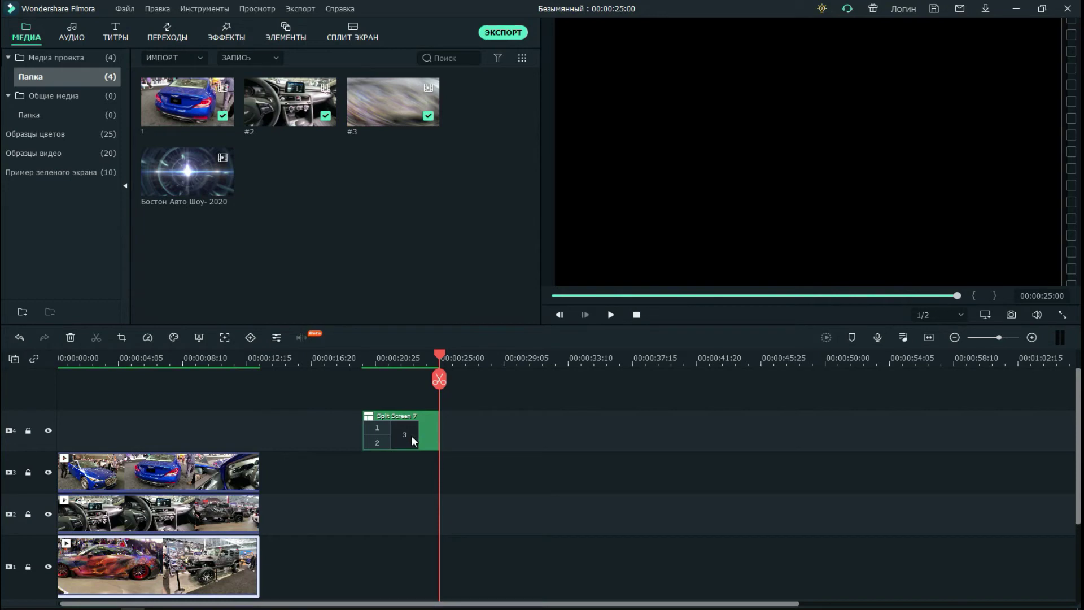
click(361, 363)
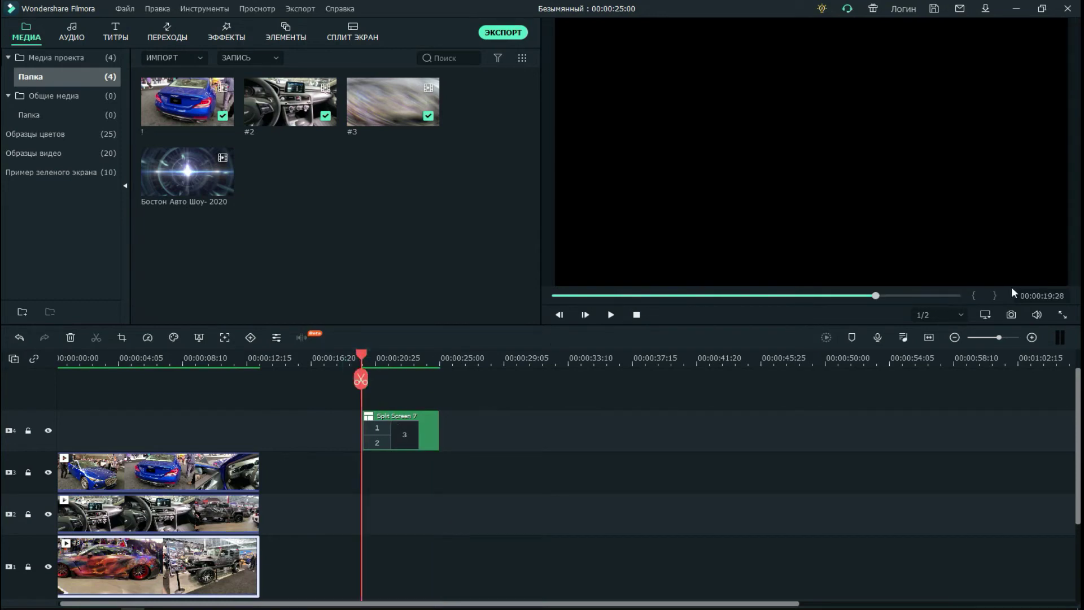
click(1011, 316)
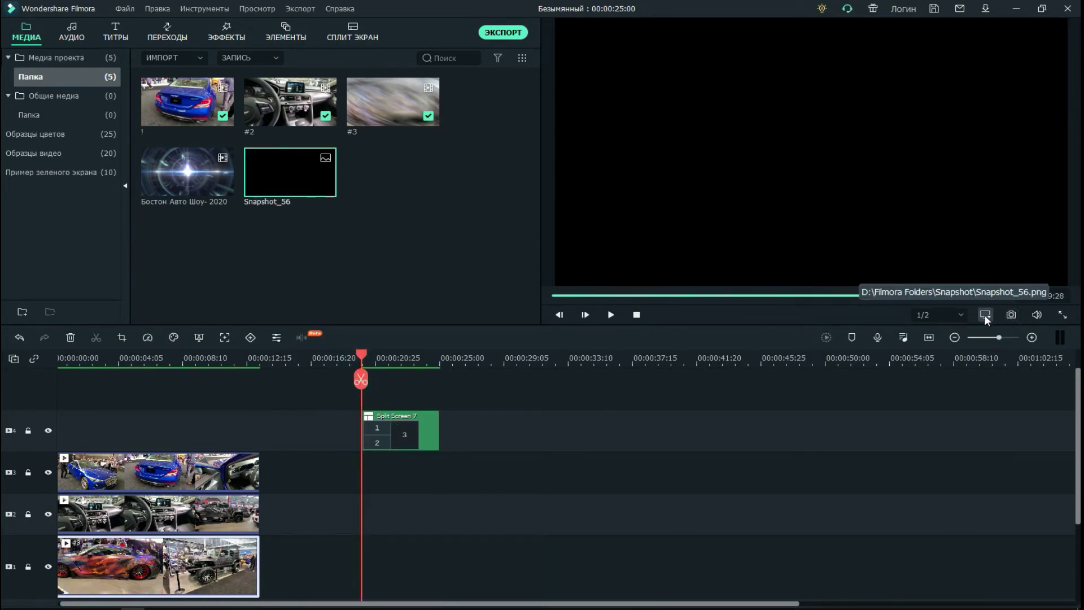
click(1037, 314)
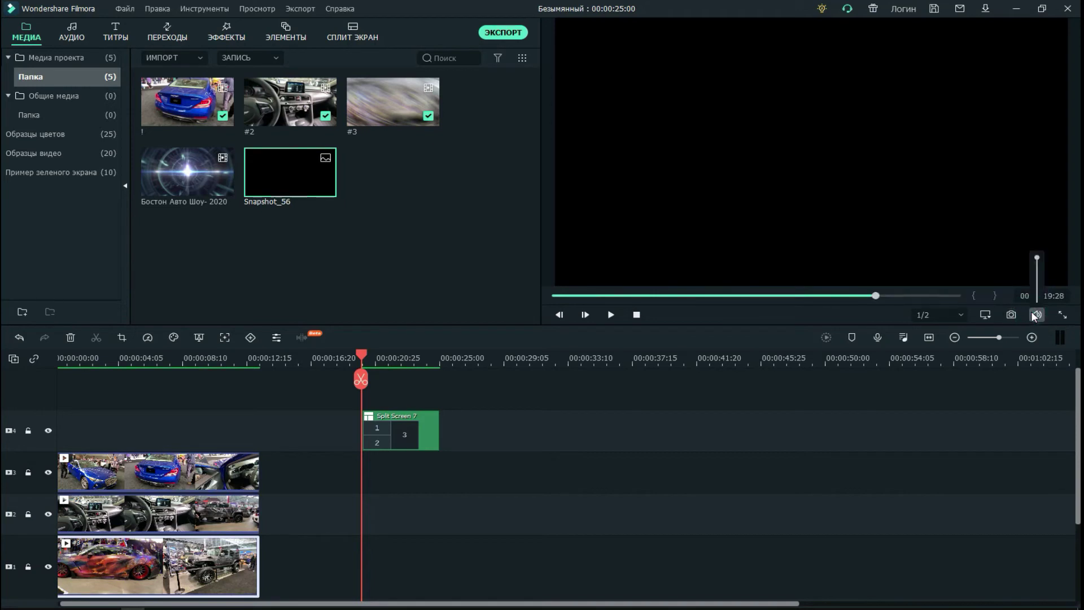
drag(1038, 258, 1038, 301)
Replay the split-screen segment from its beginning to check how it looks
click(610, 314)
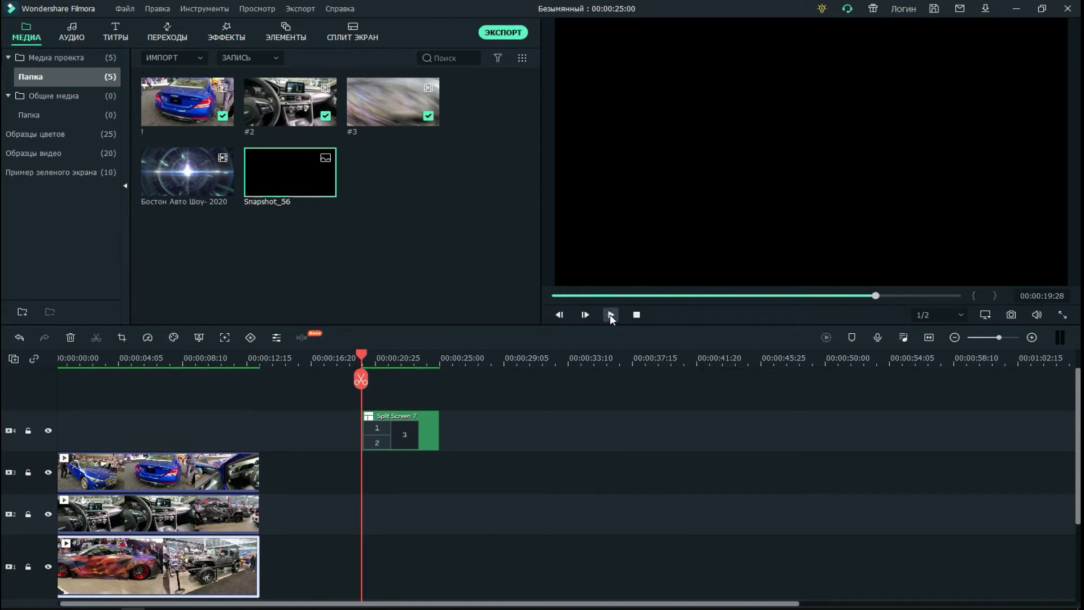
click(610, 314)
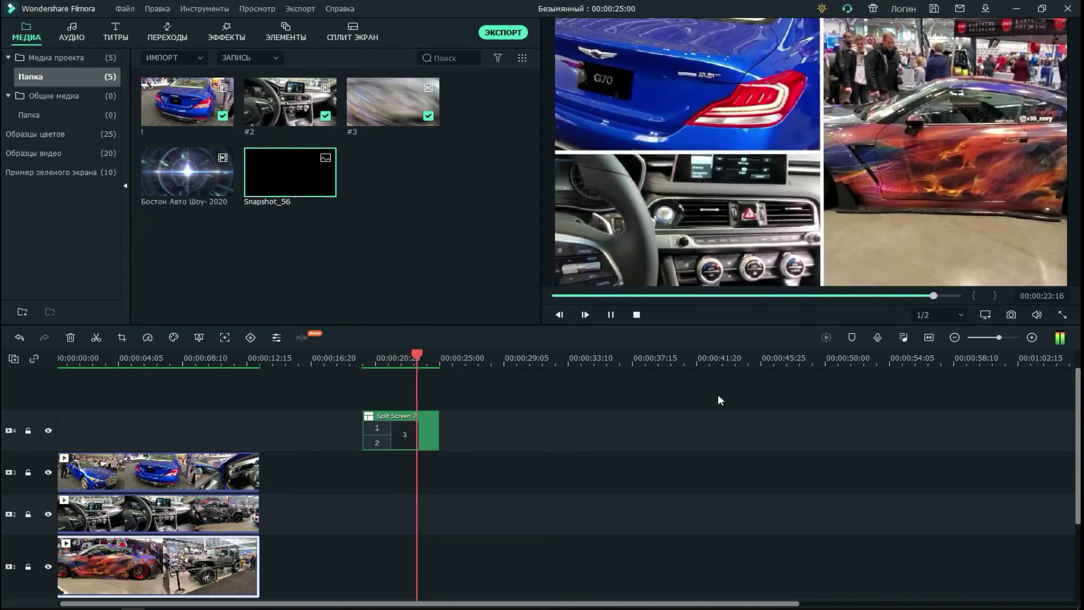
click(362, 361)
click(609, 315)
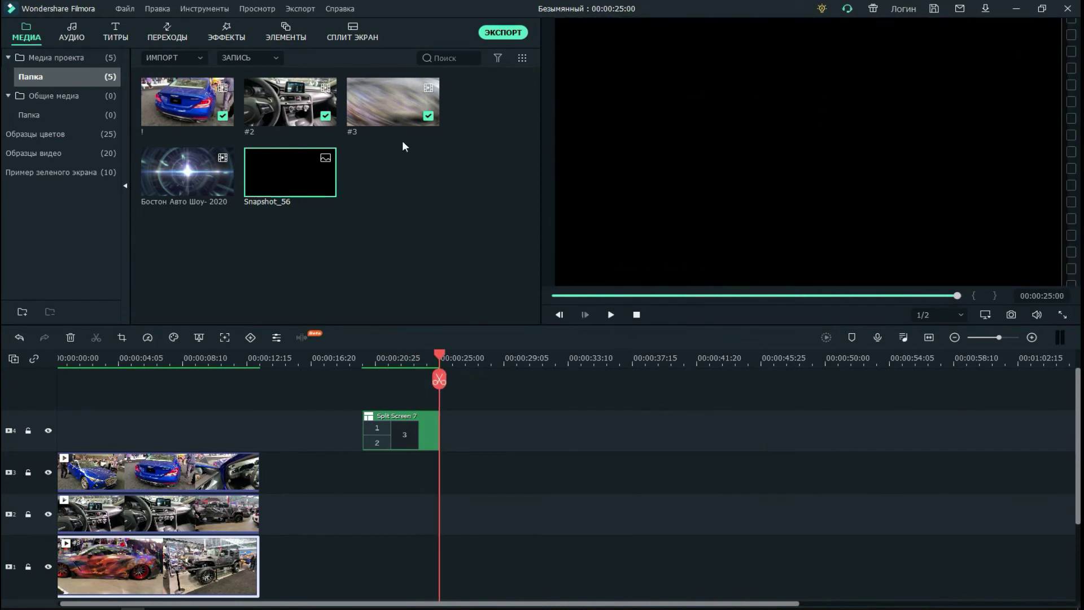
Look through the other split-screen layouts down to the end of the list
click(349, 38)
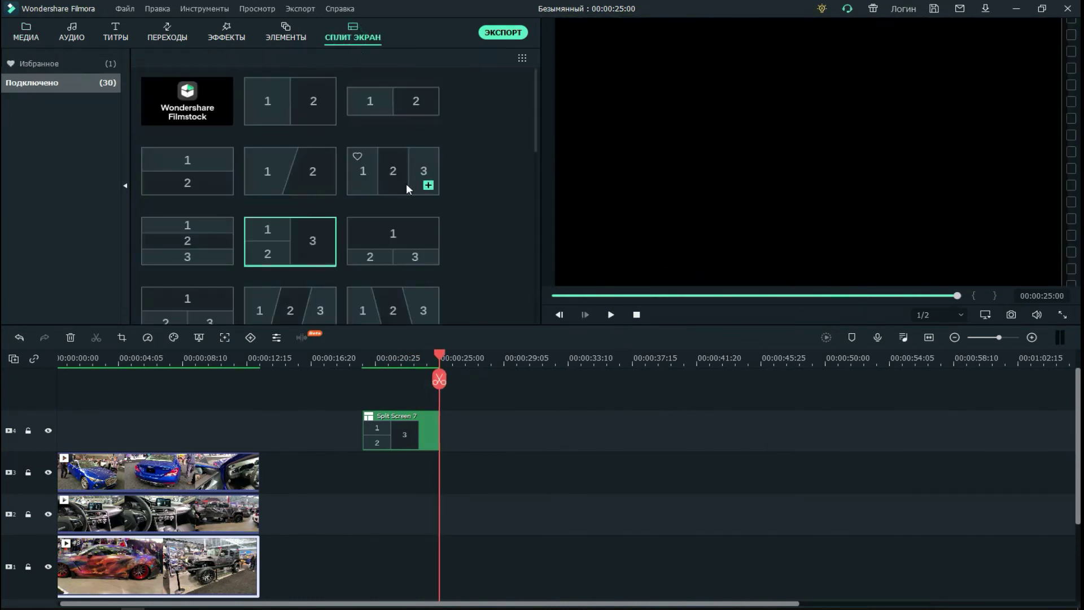
scroll(418, 208, down, 4)
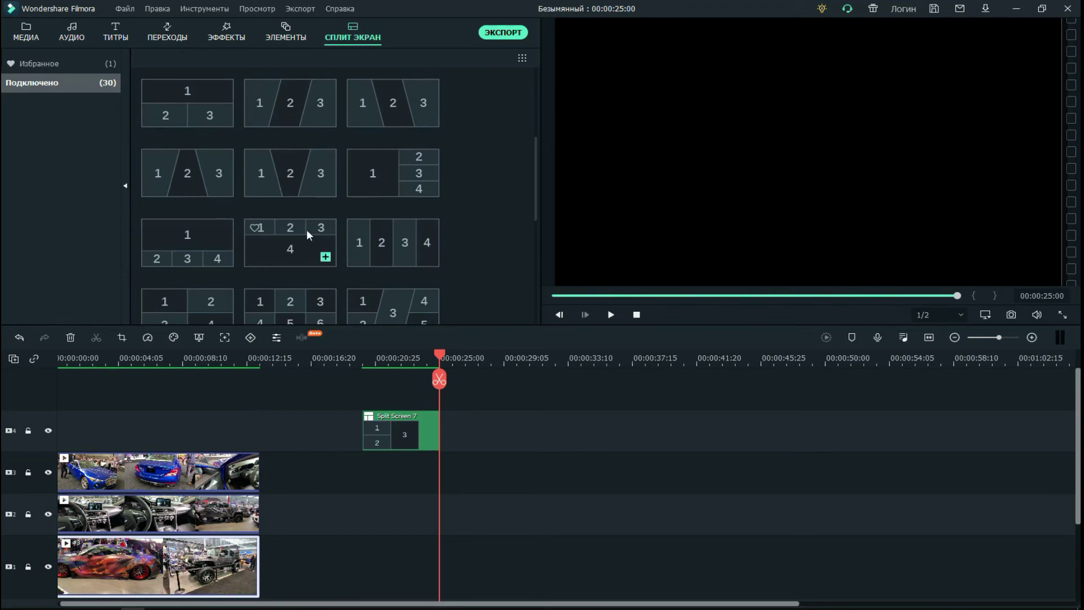
scroll(429, 242, down, 2)
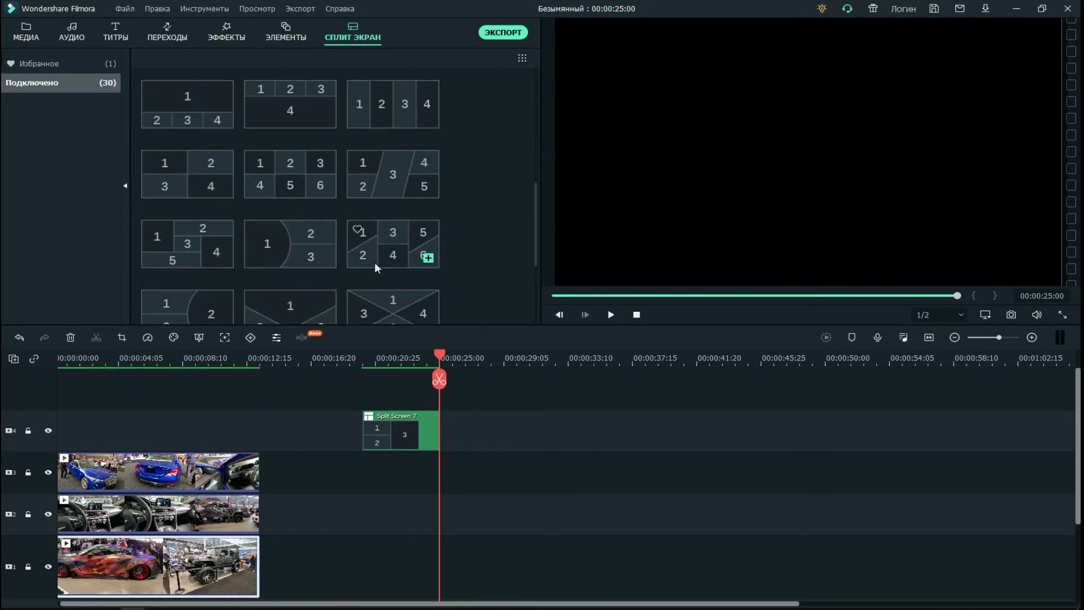
scroll(360, 263, down, 2)
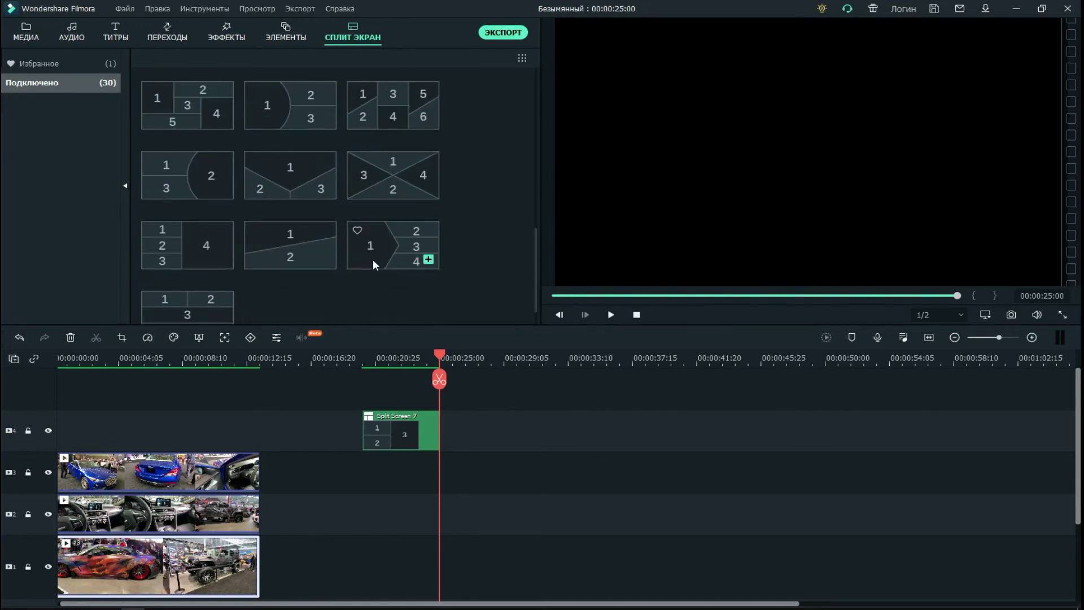